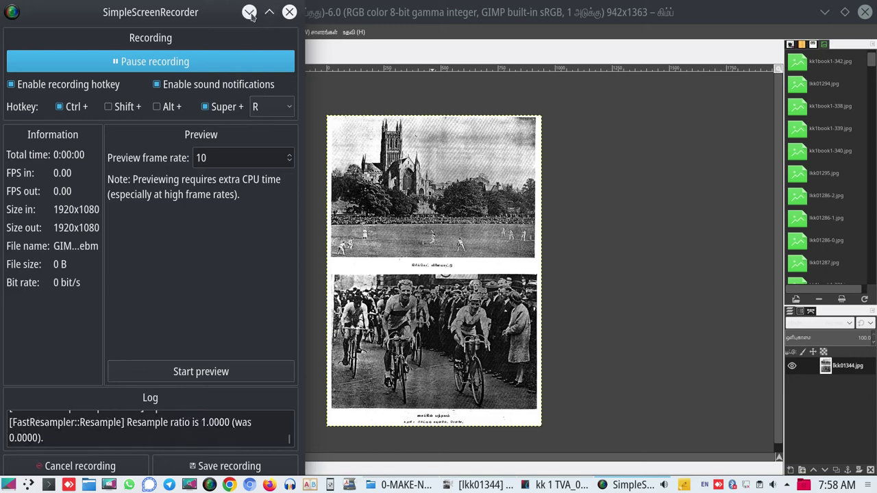
# - Compare the kk1book1-390 and lkk01344 page images, scrolling to inspect them
pyautogui.click(249, 12)
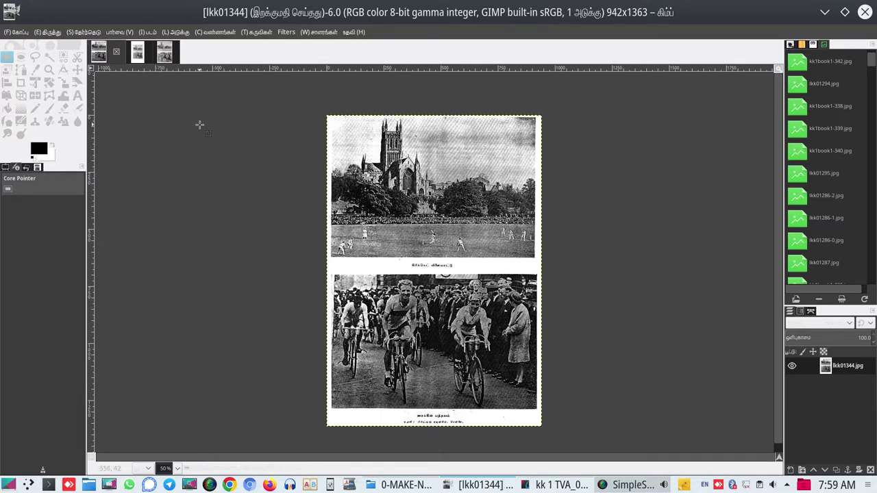
pyautogui.click(140, 56)
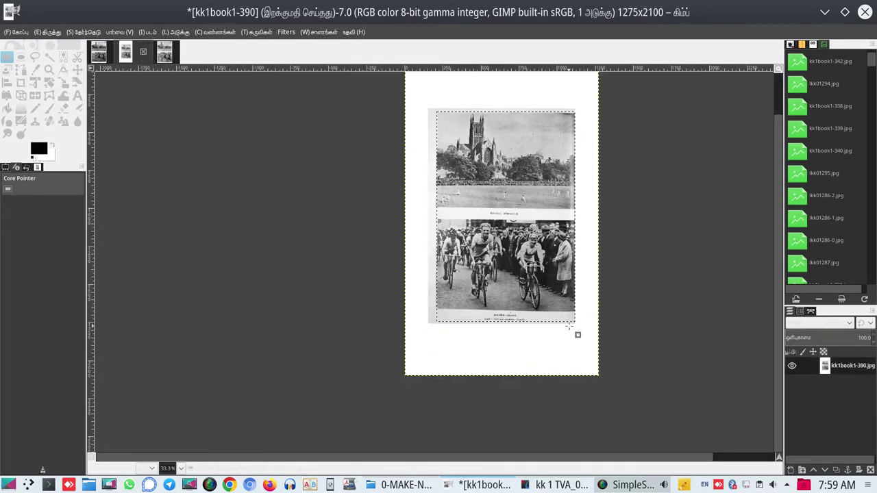
pyautogui.keyDown('ctrl'); pyautogui.scroll(1, 534, 306); pyautogui.keyUp('ctrl')
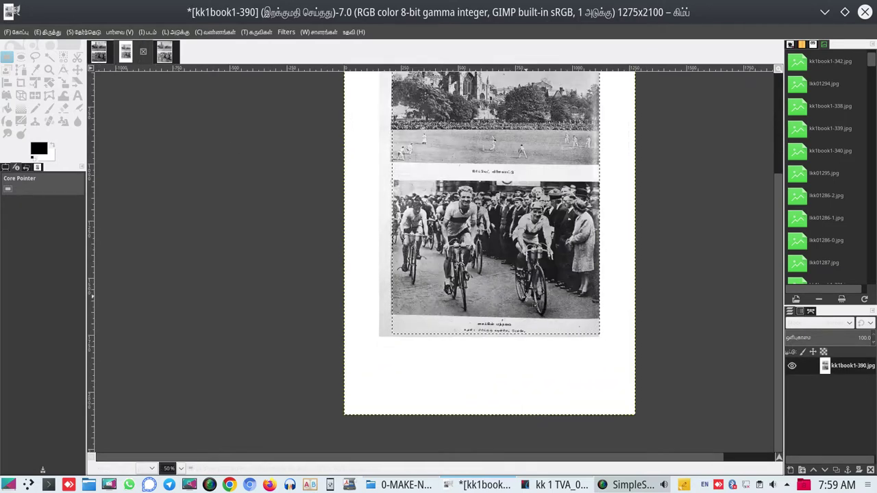
pyautogui.keyDown('ctrl'); pyautogui.scroll(1, 534, 306); pyautogui.keyUp('ctrl')
pyautogui.scroll(2, 534, 305)
pyautogui.scroll(2, 534, 305)
pyautogui.scroll(-2, 534, 306)
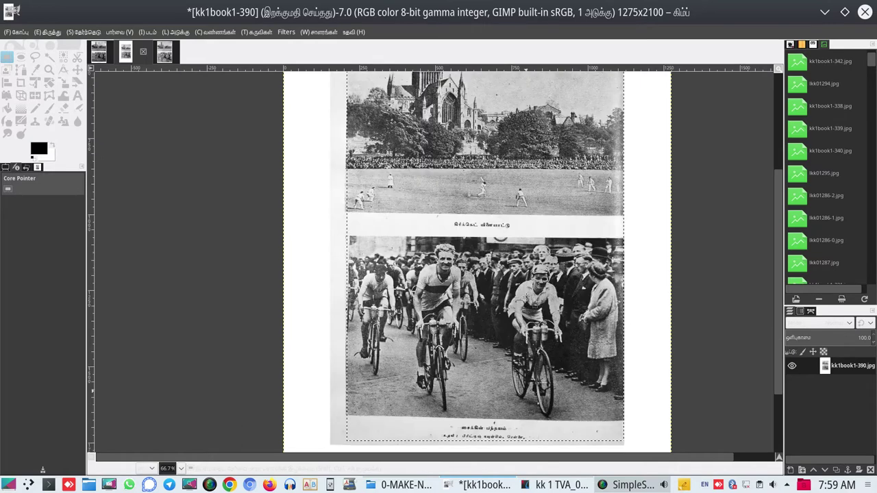
pyautogui.keyDown('ctrl'); pyautogui.scroll(-1, 534, 305); pyautogui.keyUp('ctrl')
pyautogui.keyDown('ctrl'); pyautogui.scroll(-1, 534, 306); pyautogui.keyUp('ctrl')
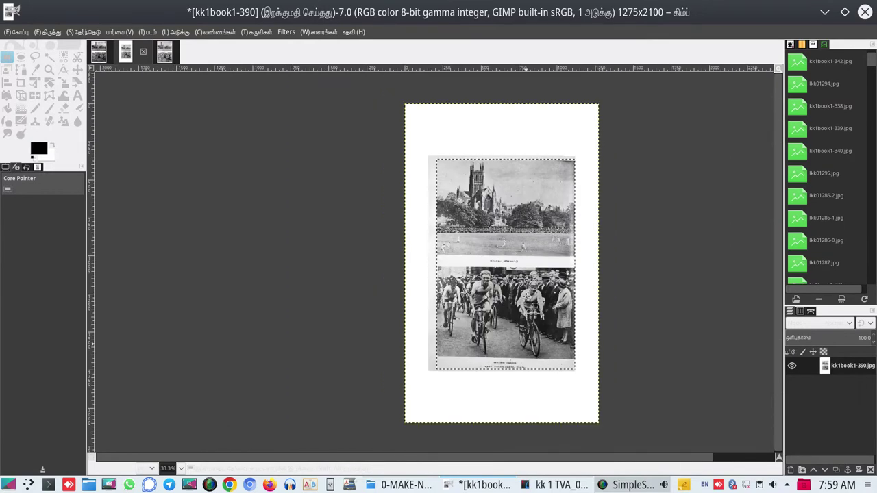
pyautogui.click(100, 54)
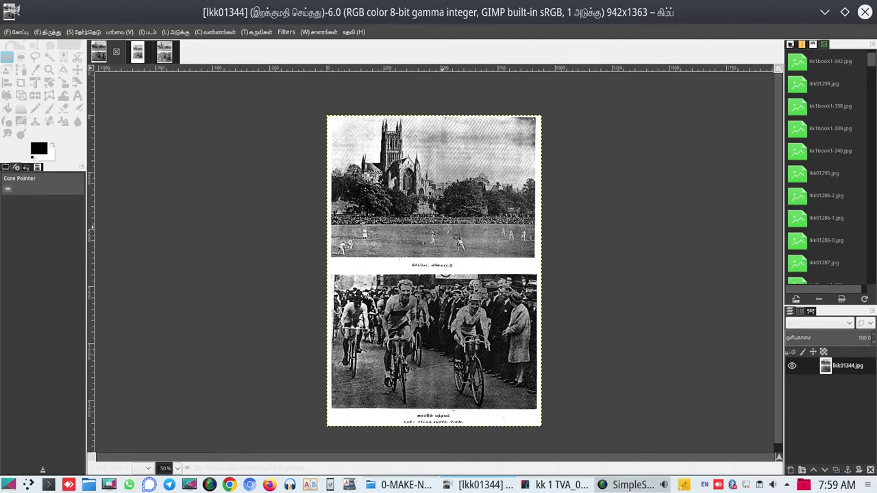
pyautogui.click(138, 54)
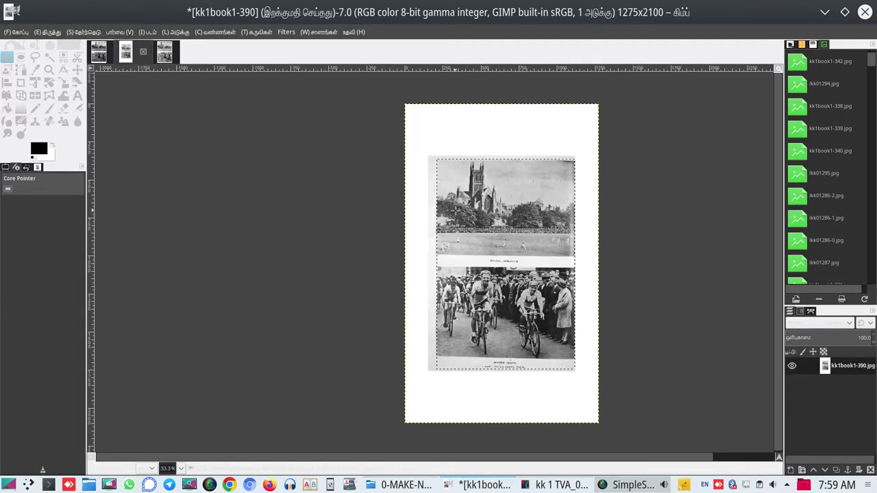
pyautogui.click(99, 54)
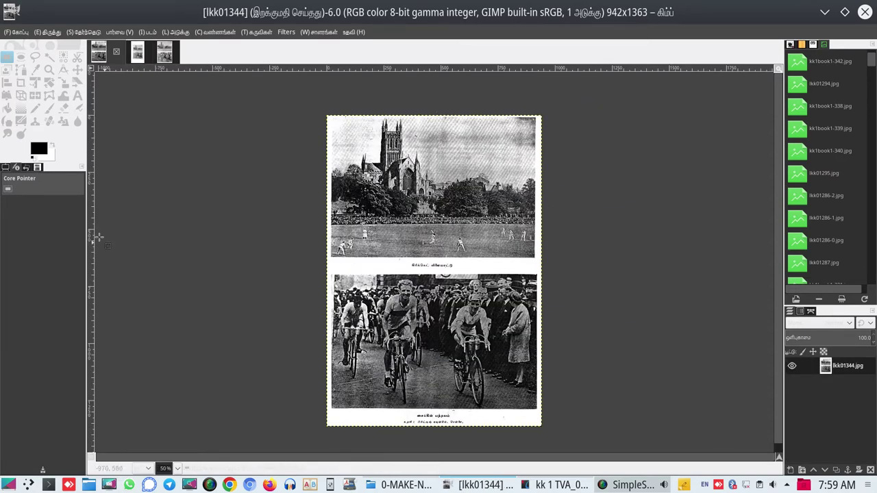
# - Create a new blank white 942 × 1363 px image
pyautogui.click(16, 32)
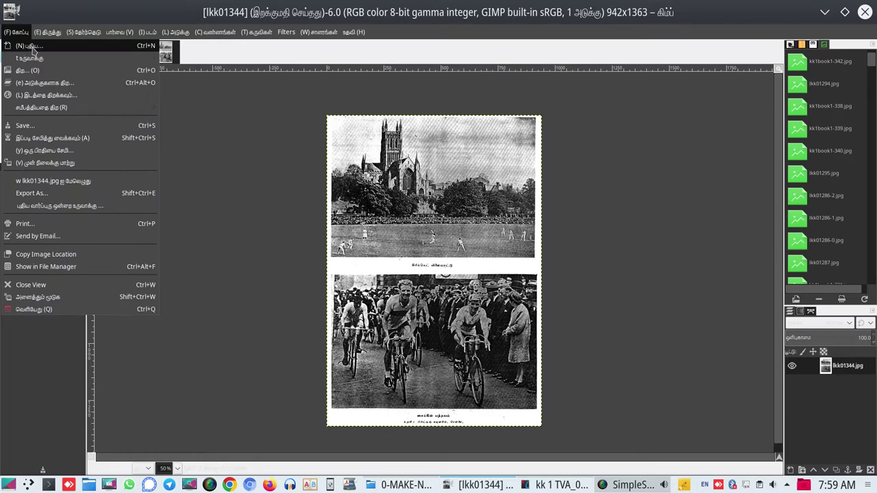
pyautogui.click(33, 45)
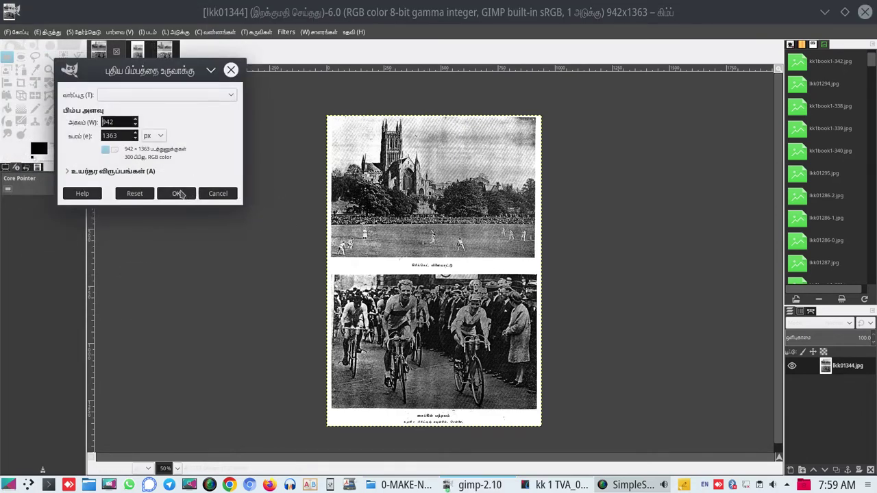
pyautogui.click(178, 194)
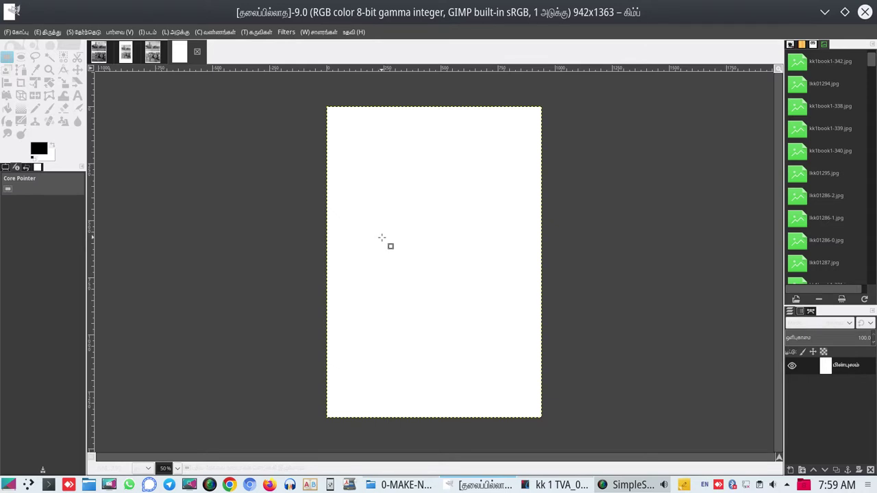
# - Cut the rectangle holding both photos from the kk1book1-390 page, then return to the blank image
pyautogui.click(100, 59)
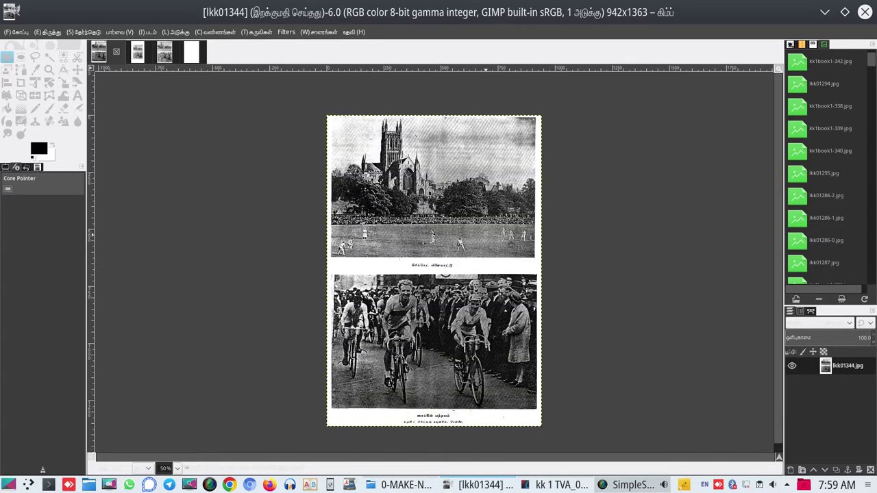
pyautogui.click(139, 55)
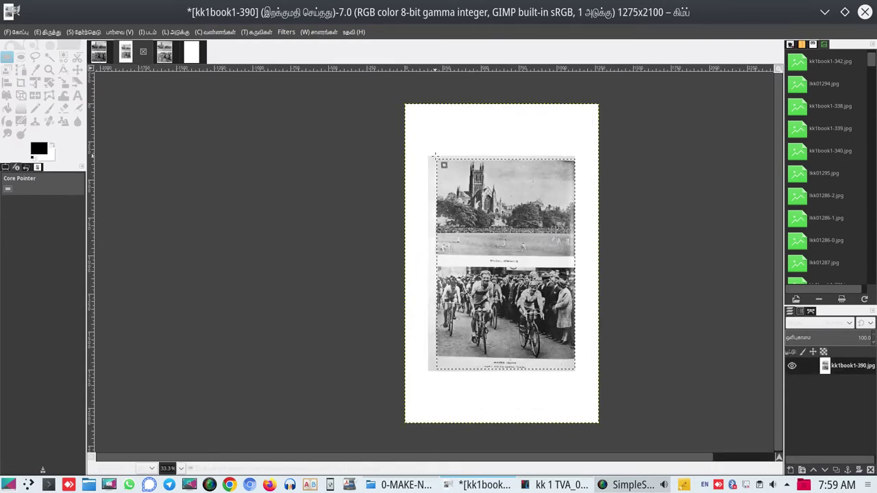
pyautogui.moveTo(435, 156)
pyautogui.mouseDown()
pyautogui.moveTo(524, 368)
pyautogui.moveTo(584, 380)
pyautogui.moveTo(576, 372)
pyautogui.mouseUp()
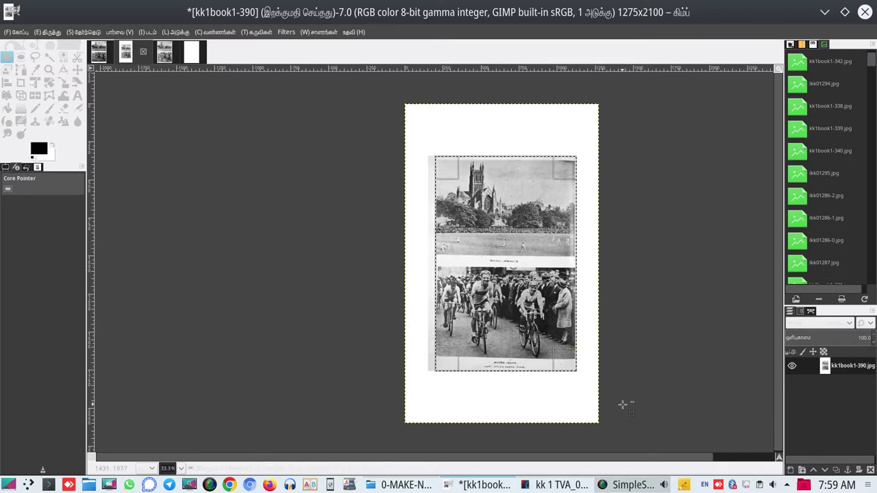
pyautogui.keyDown('ctrl'); pyautogui.scroll(2, 623, 404); pyautogui.keyUp('ctrl')
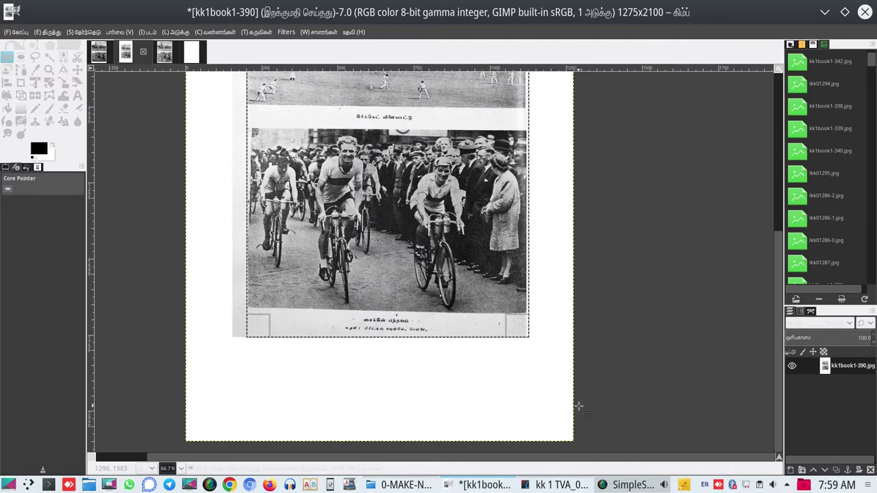
pyautogui.scroll(5, 569, 405)
pyautogui.scroll(-3, 569, 405)
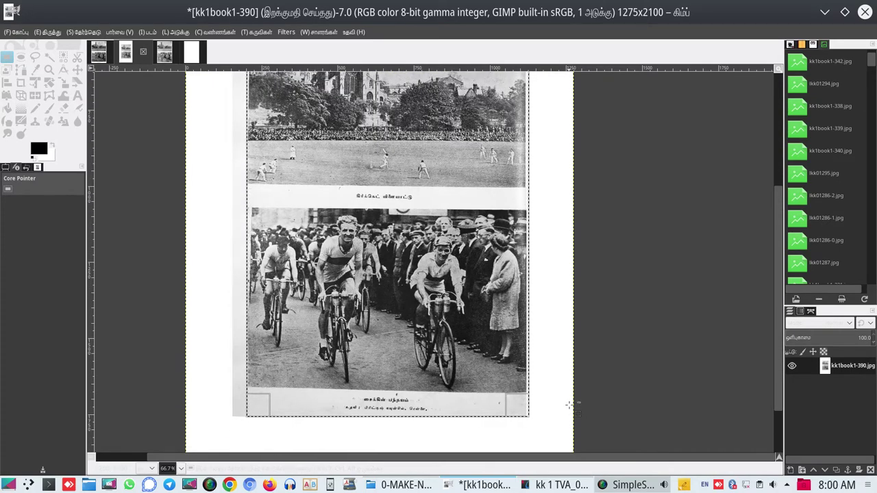
pyautogui.press('Delete')
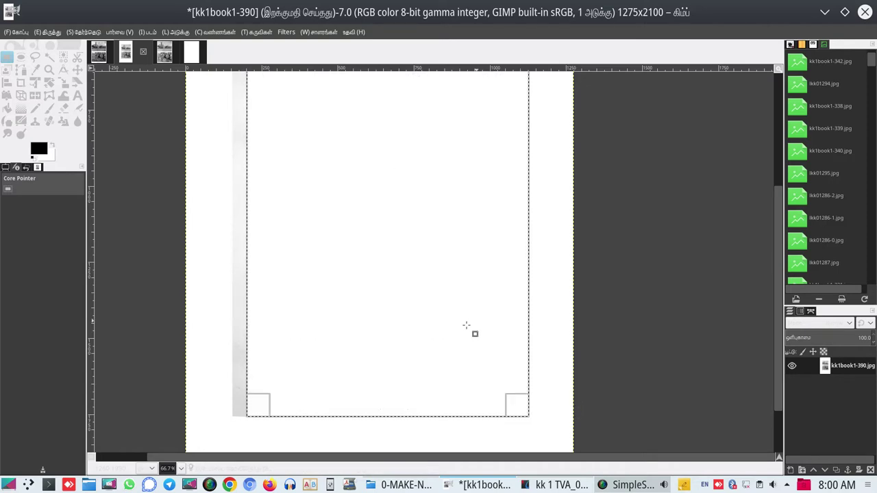
pyautogui.click(192, 54)
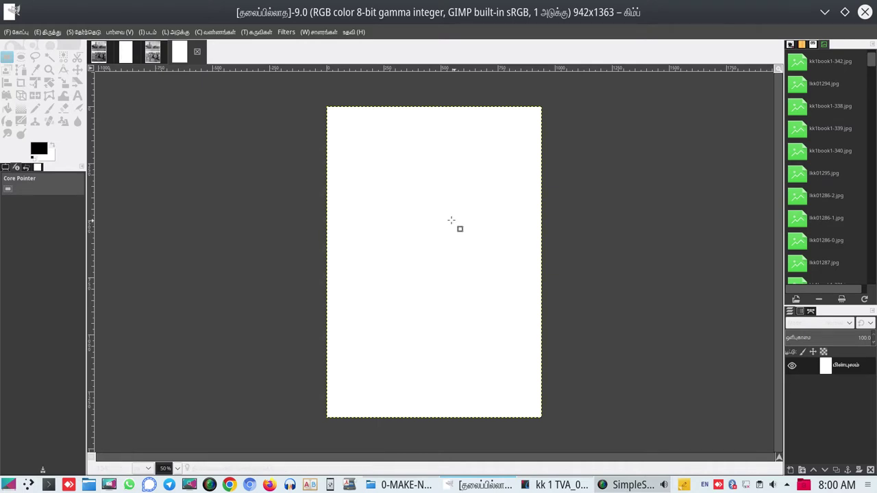
# - Paste the cut photos as a new layer on the 942x1363 canvas and discard the extra blank image
pyautogui.rightClick(452, 220)
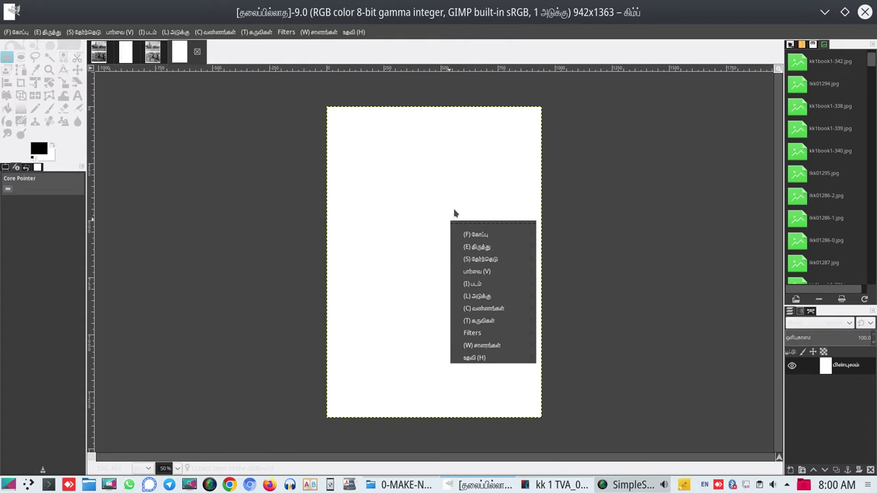
pyautogui.click(425, 189)
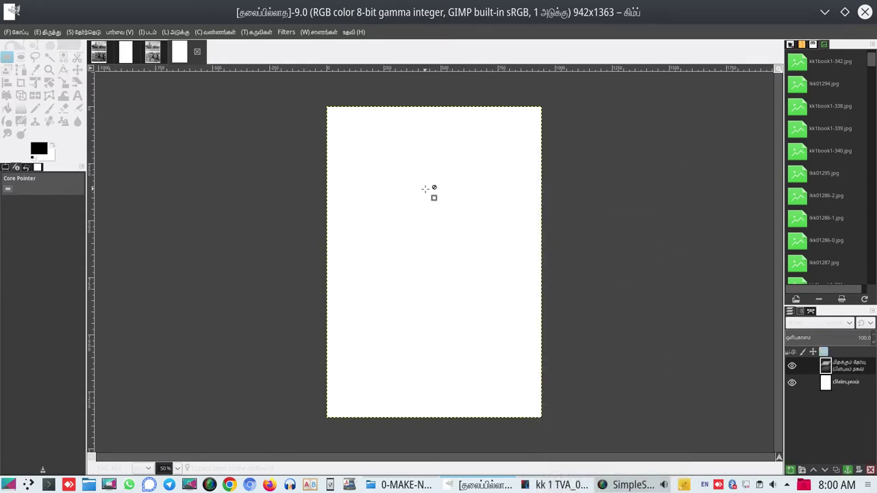
pyautogui.click(155, 56)
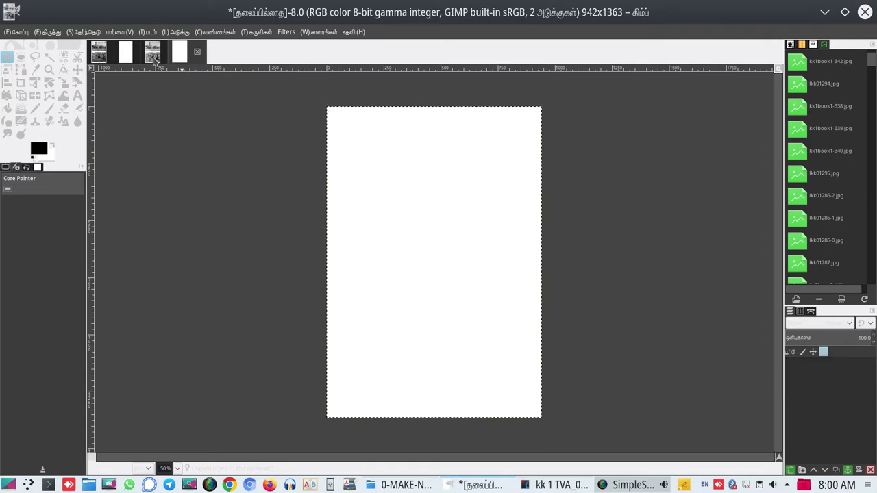
pyautogui.click(192, 55)
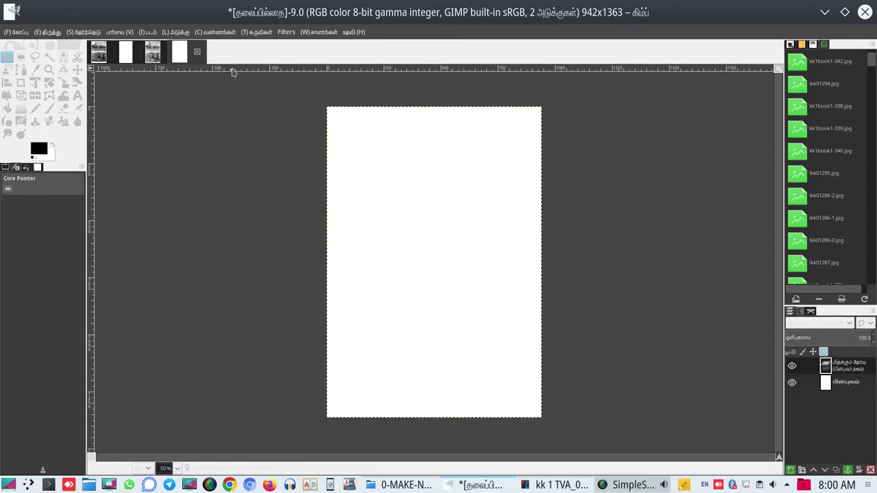
pyautogui.click(196, 51)
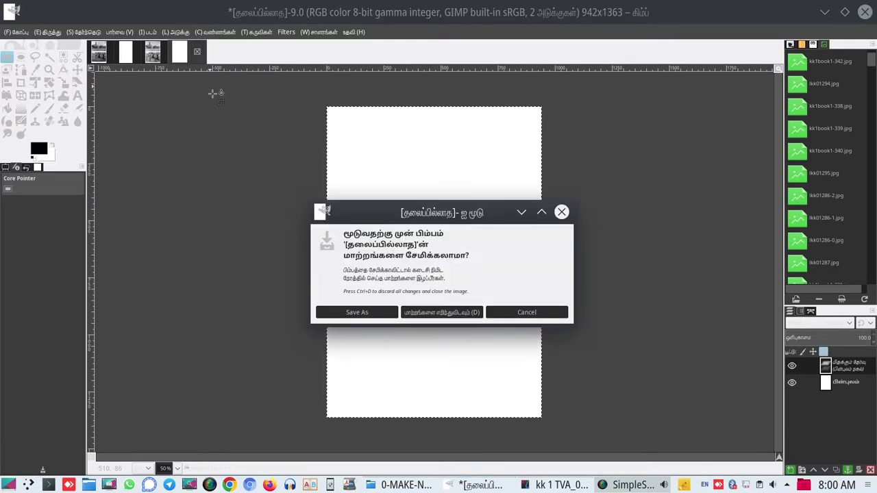
pyautogui.click(442, 312)
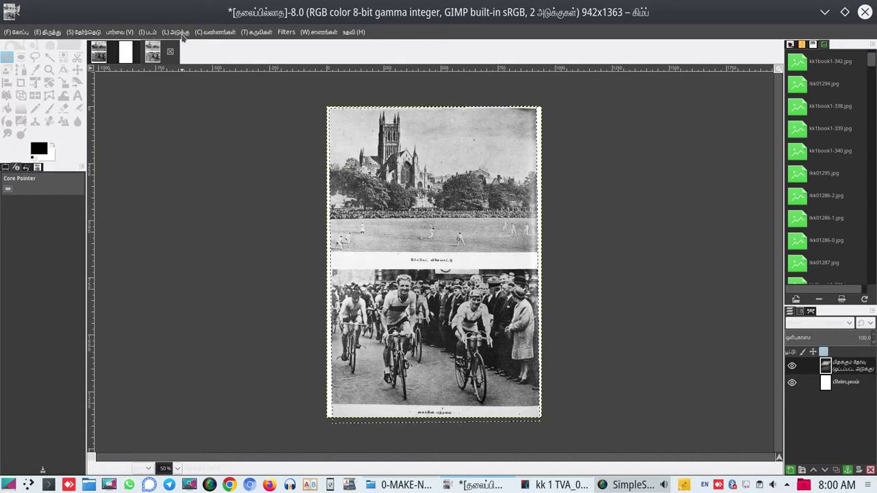
# - Open Scale Layer for the pasted photo layer, showing its 926 × 1392 px size
pyautogui.click(181, 34)
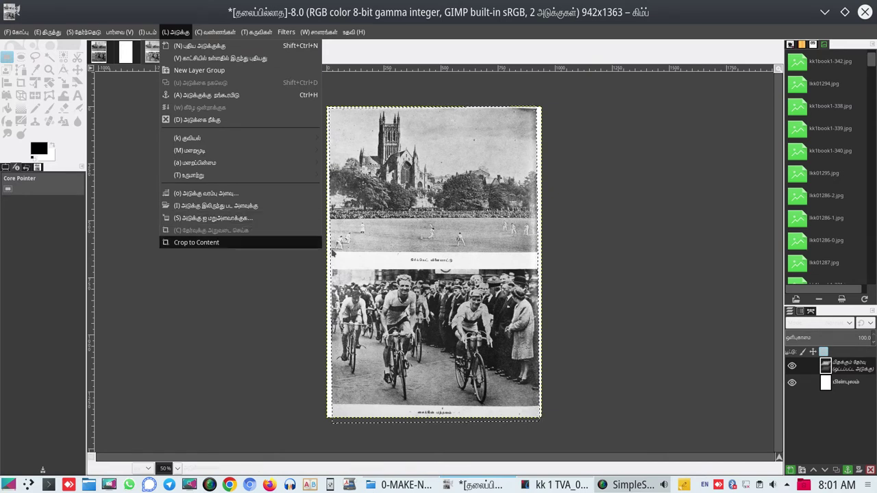
pyautogui.click(698, 301)
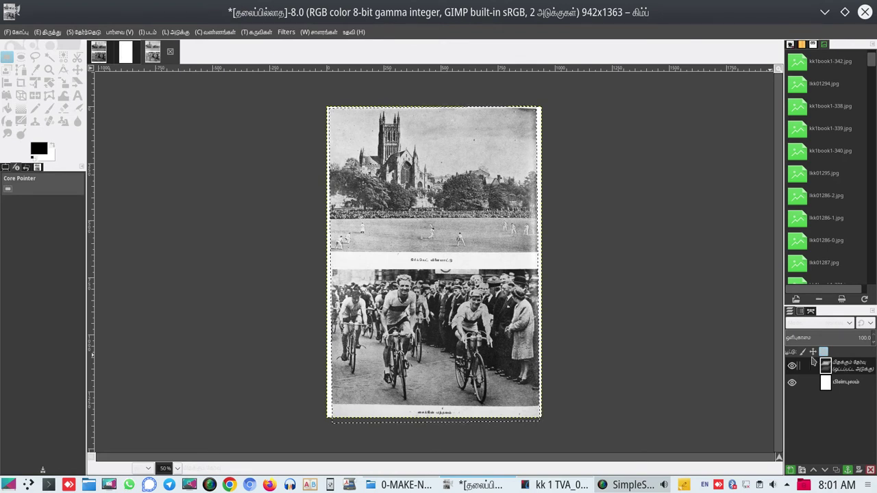
pyautogui.click(176, 32)
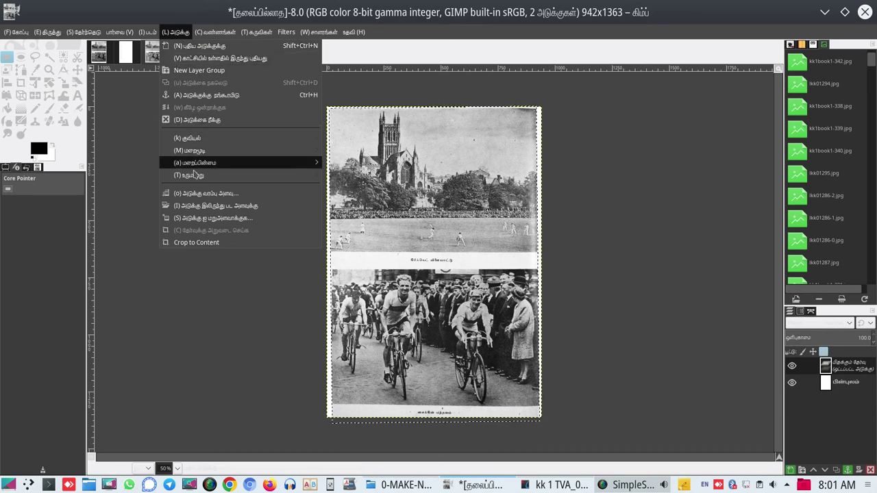
pyautogui.click(211, 219)
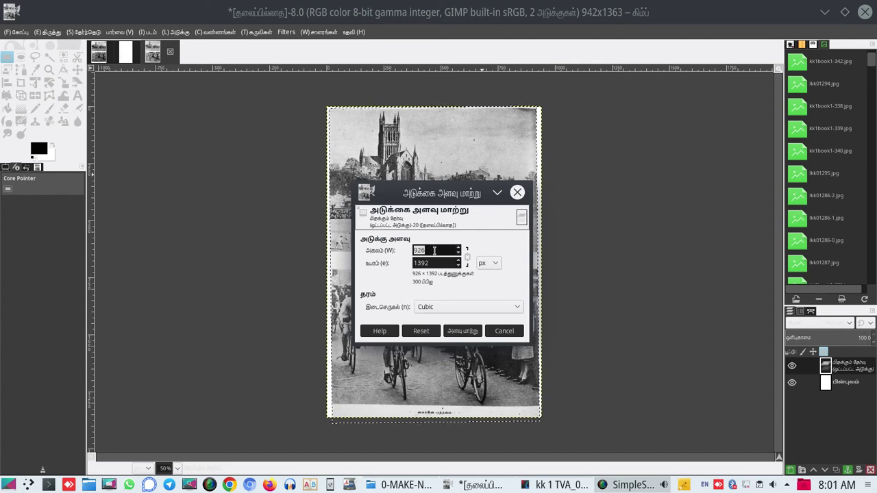
# - Scale the pasted photo layer to 942 × 1363 px so it fills the canvas
pyautogui.write('94')
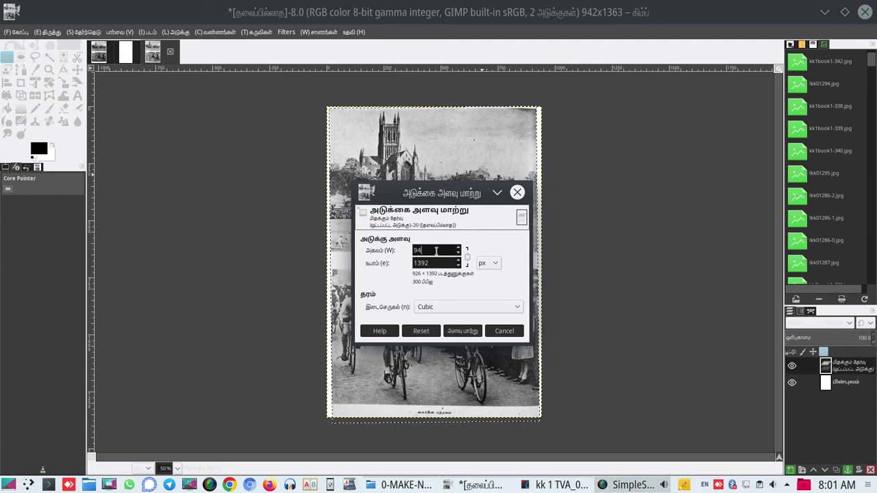
pyautogui.write('2')
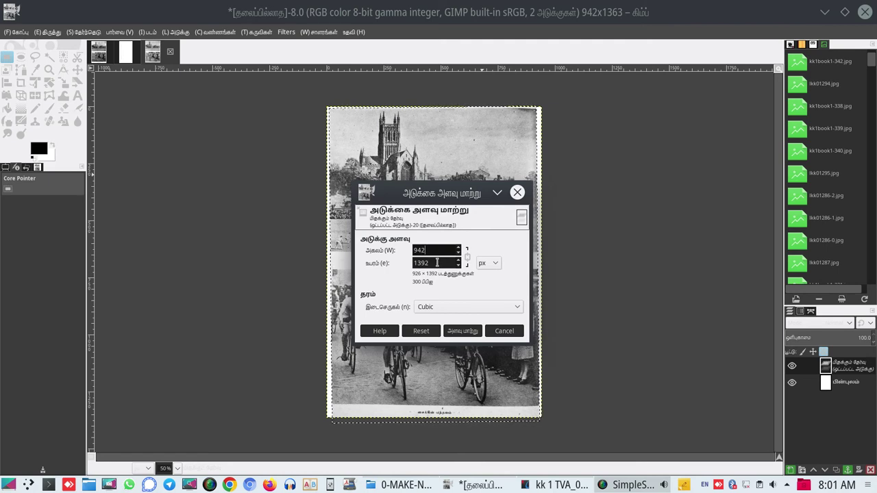
pyautogui.click(437, 263)
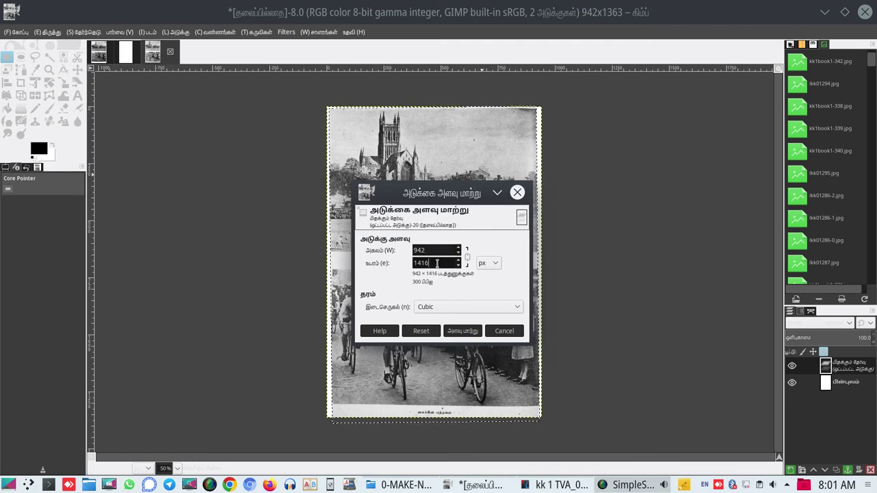
pyautogui.press('BackSpace')
pyautogui.write('363')
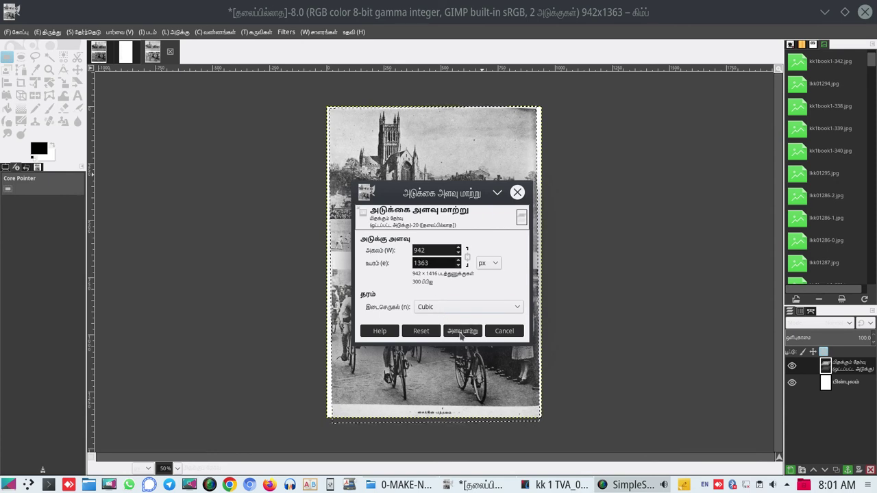
pyautogui.click(461, 333)
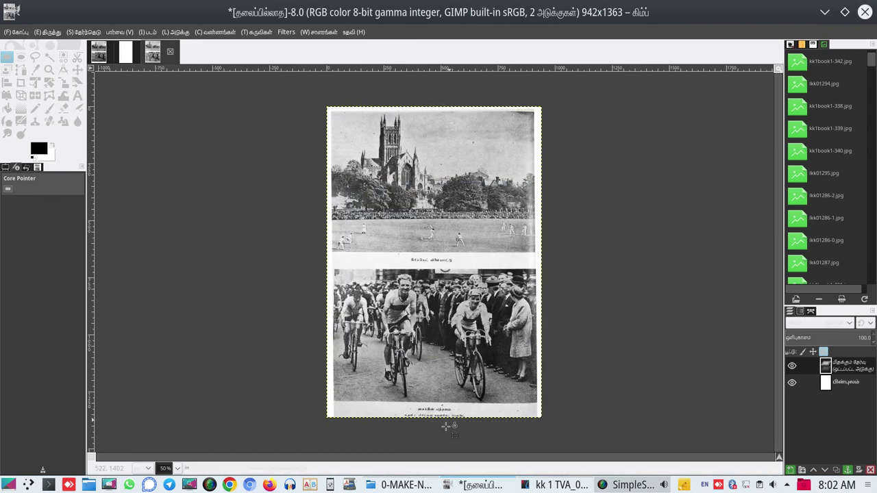